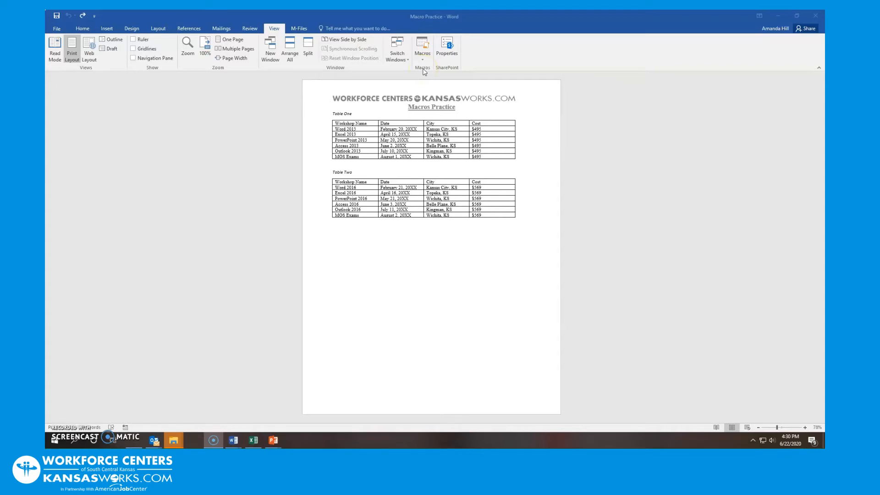
# Set up a new recorded macro named ARIALBLACKRED, stored in All Documents (Normal.dotm), and choose to assign it to the keyboard
pyautogui.click(423, 60)
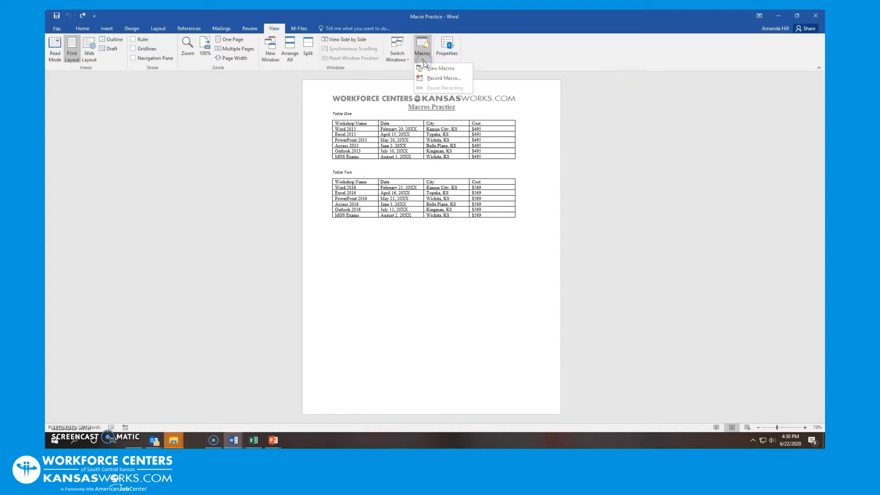
pyautogui.click(426, 79)
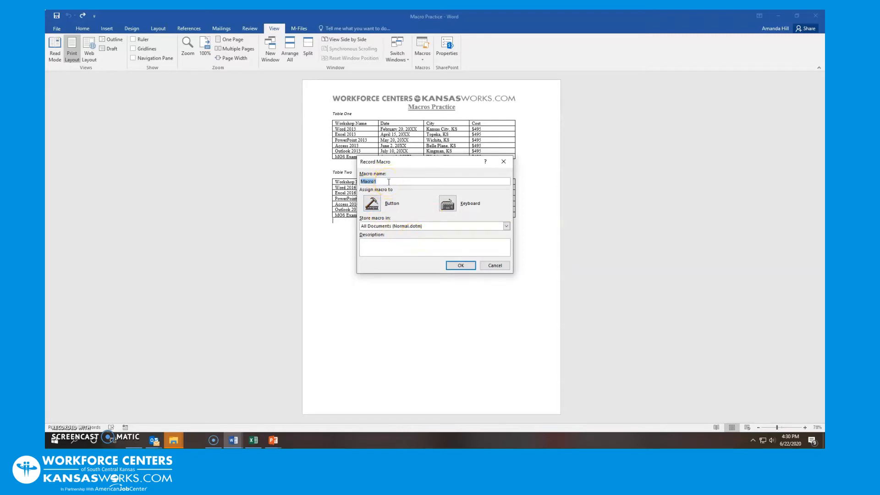
pyautogui.write('ARIALBLAKC')
pyautogui.press('BackSpace')
pyautogui.press('BackSpace')
pyautogui.write('CKRED')
pyautogui.click(448, 204)
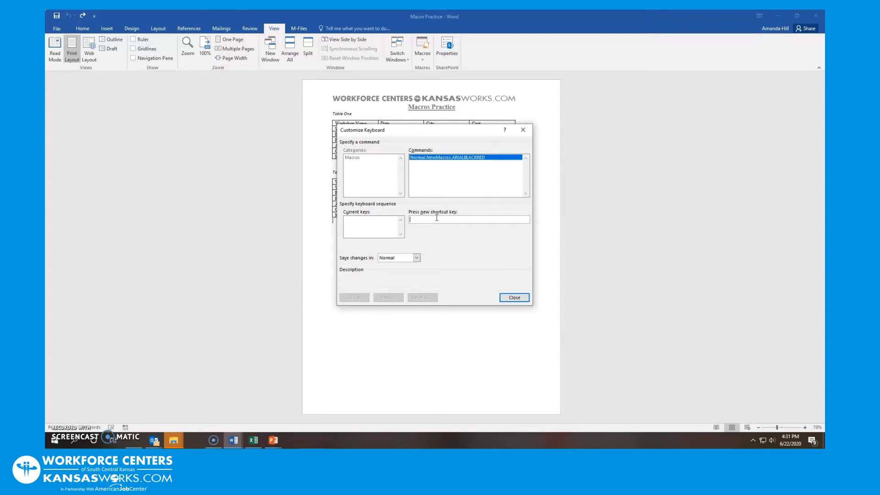
# Try Ctrl+T, Alt+T and Ctrl+R as the macro's shortcut, clearing each combination
pyautogui.hotkey('ctrl', 't')
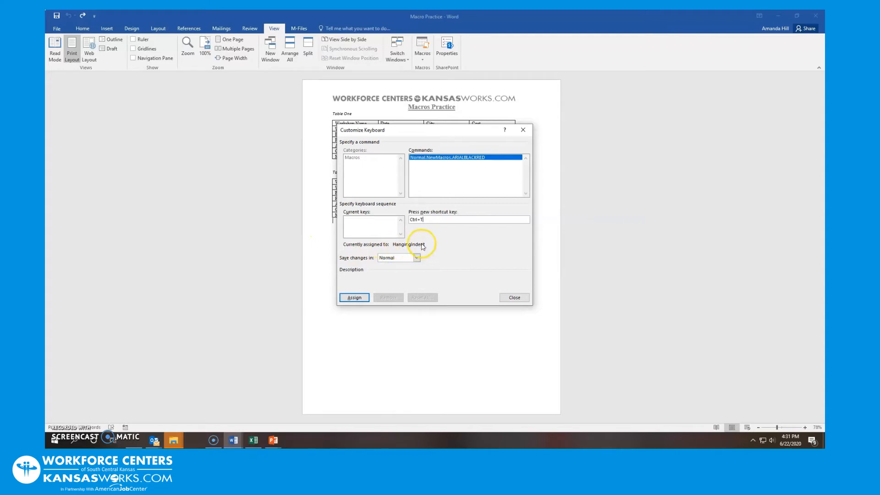
pyautogui.click(430, 220)
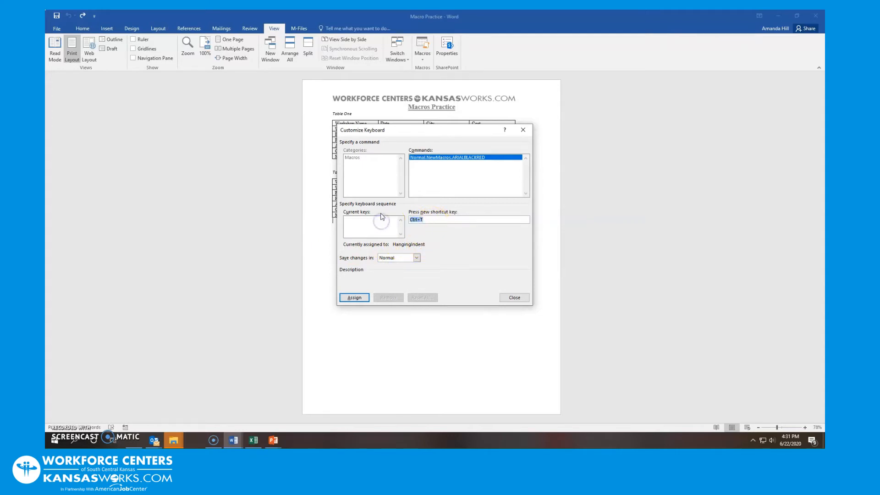
pyautogui.press('BackSpace')
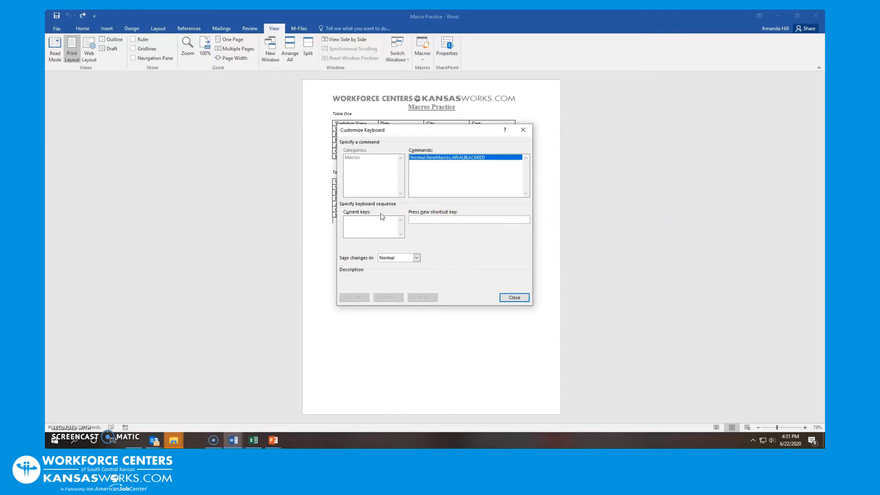
pyautogui.hotkey('alt', 't')
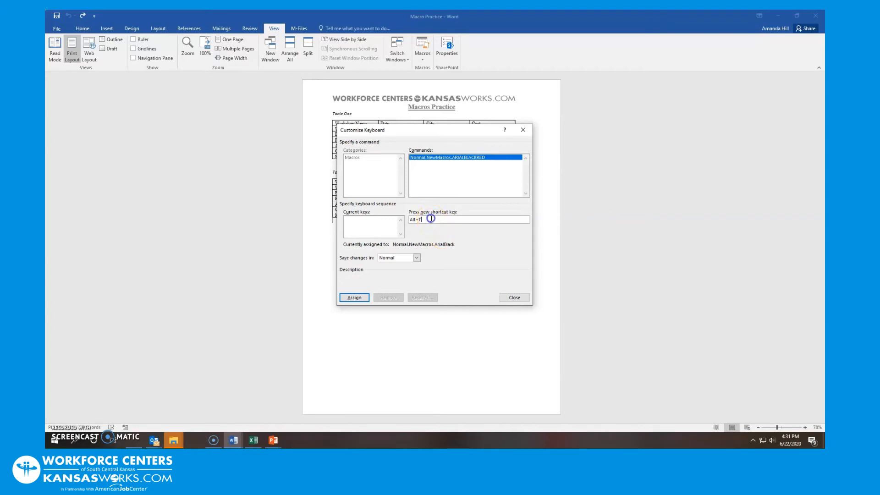
pyautogui.moveTo(428, 220); pyautogui.dragTo(403, 224)
pyautogui.press('BackSpace')
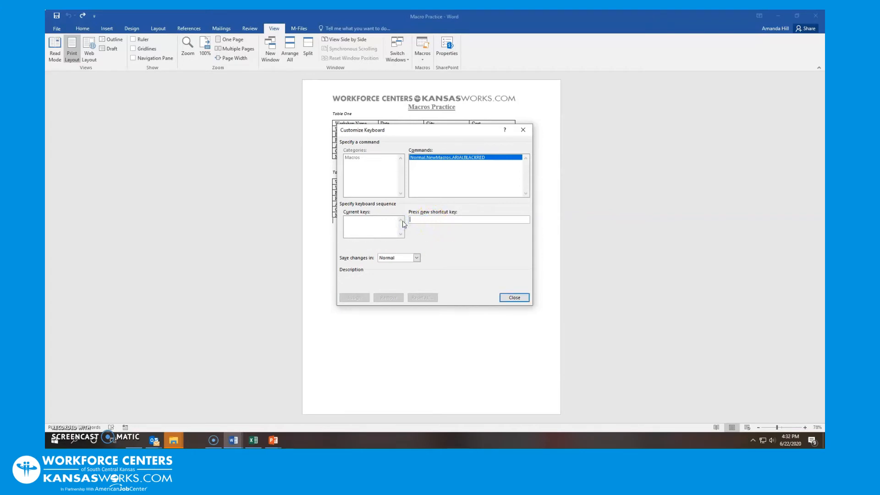
pyautogui.hotkey('ctrl', 'r')
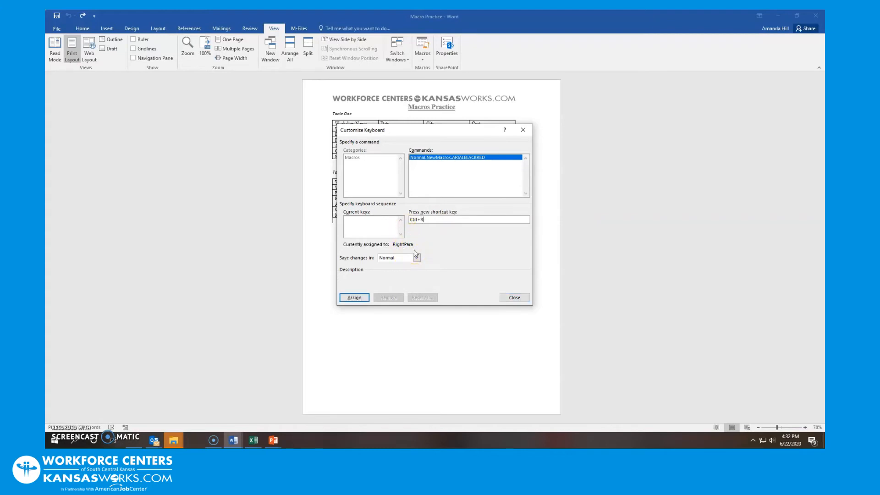
pyautogui.press('BackSpace')
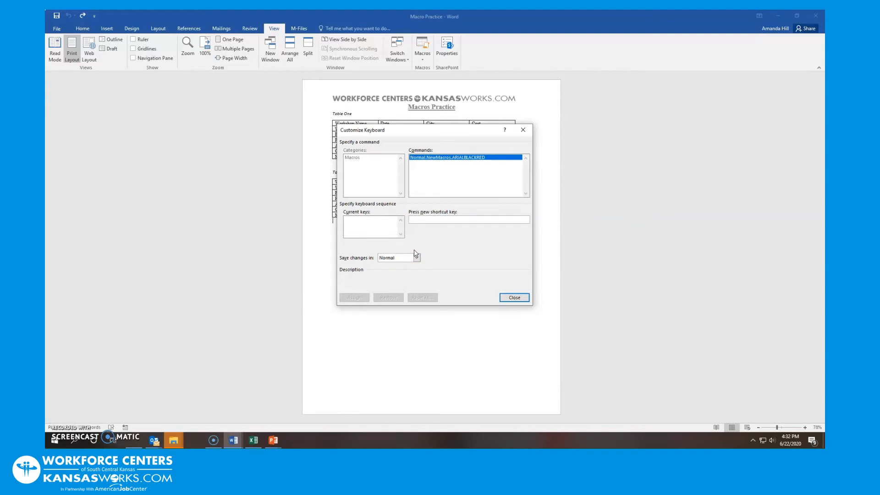
# Assign Alt+R as the ARIALBLACKRED macro's shortcut and start recording
pyautogui.hotkey('alt', 'r')
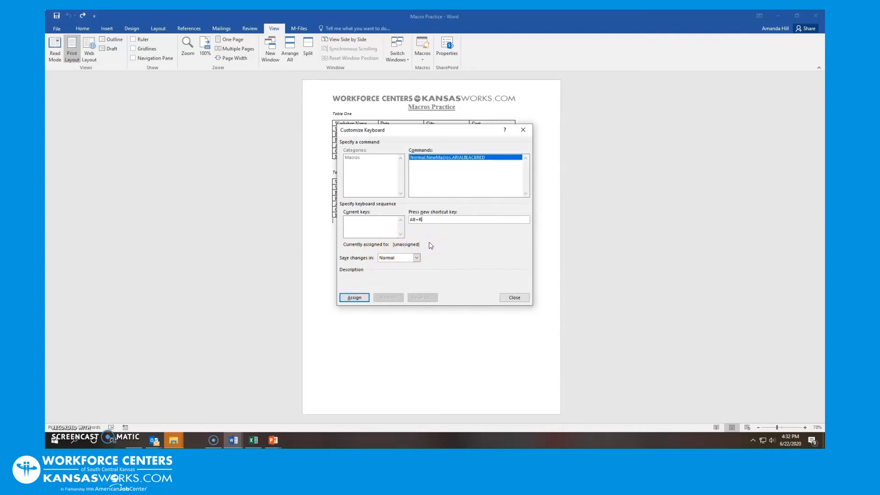
pyautogui.click(361, 298)
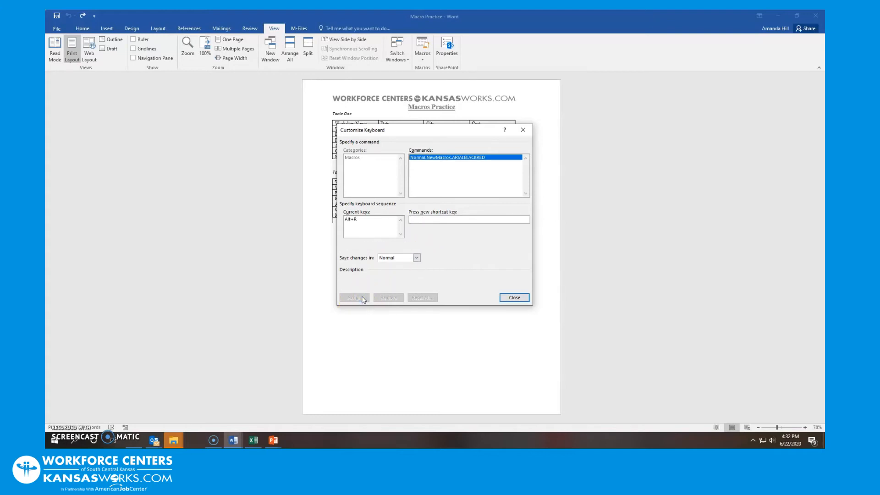
pyautogui.click(519, 298)
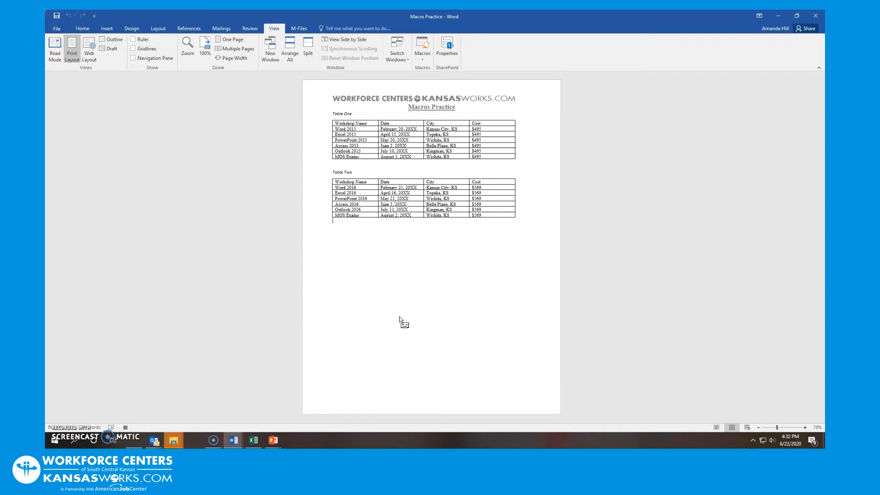
# With the cursor at the end of Table One's last row, set the font to Arial Black, size 12, in standard red
pyautogui.click(518, 157)
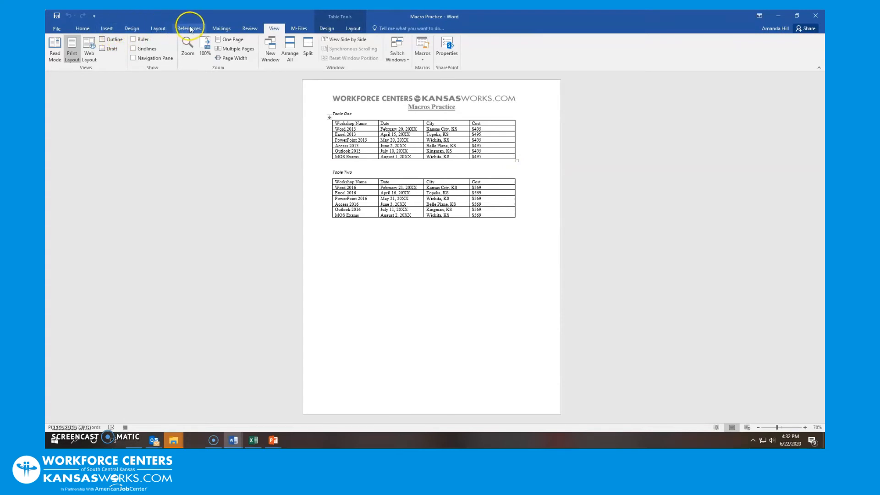
pyautogui.click(88, 29)
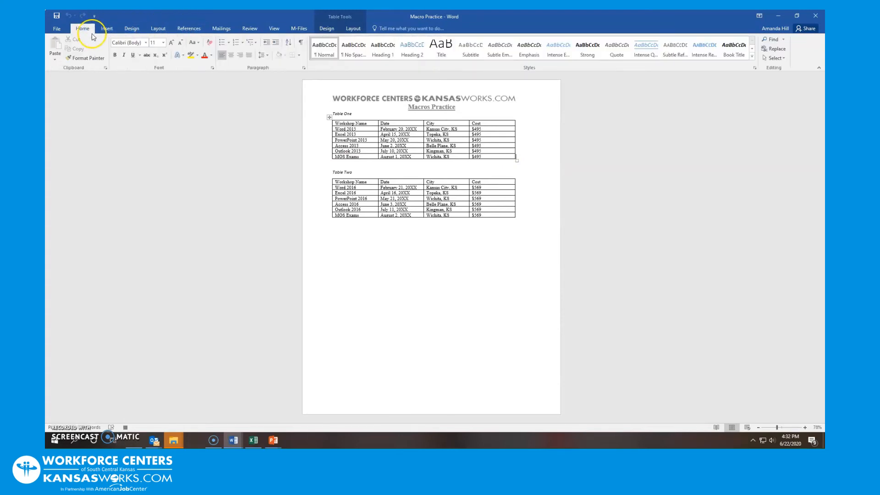
pyautogui.click(147, 43)
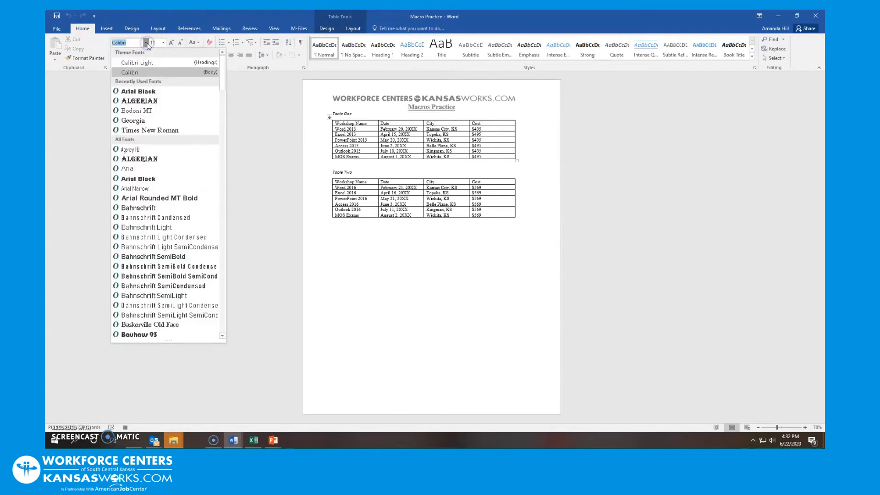
pyautogui.click(141, 93)
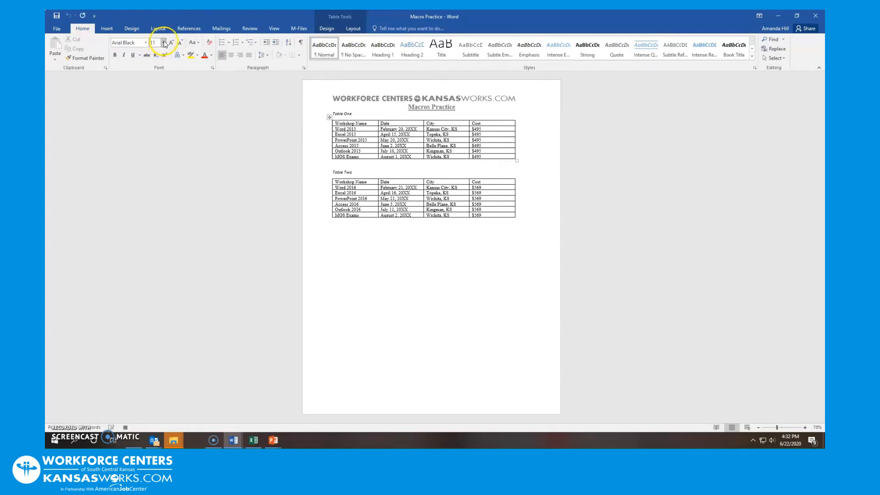
pyautogui.click(163, 43)
pyautogui.click(155, 85)
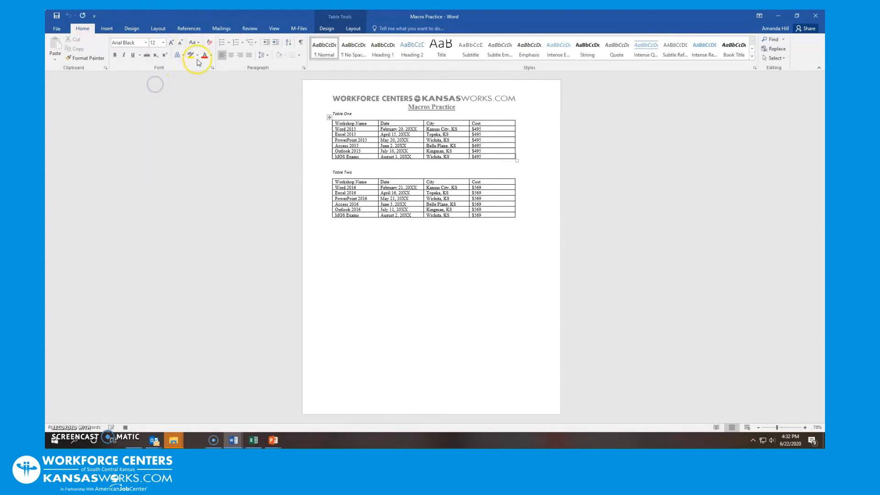
pyautogui.click(211, 55)
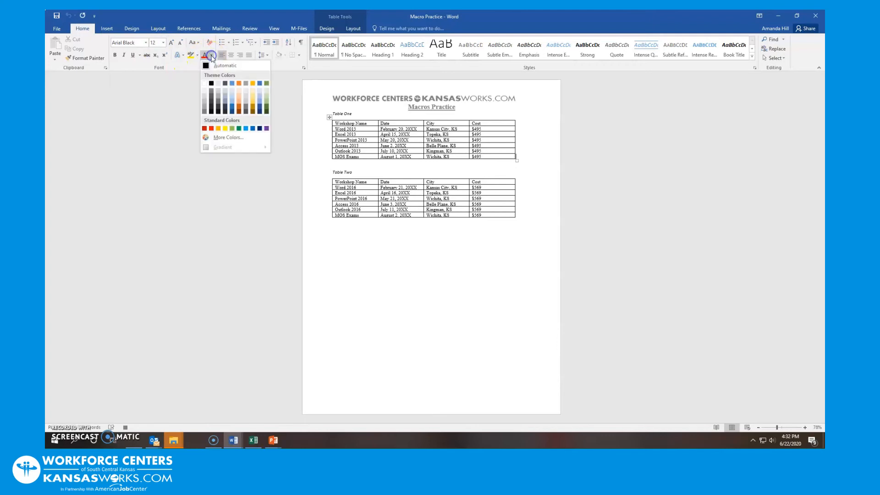
pyautogui.click(211, 128)
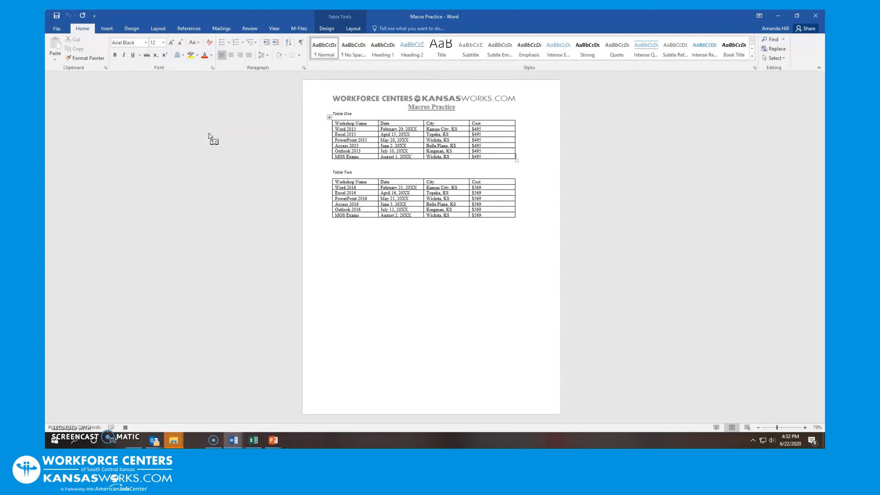
# Stop recording the macro
pyautogui.click(275, 29)
pyautogui.click(422, 56)
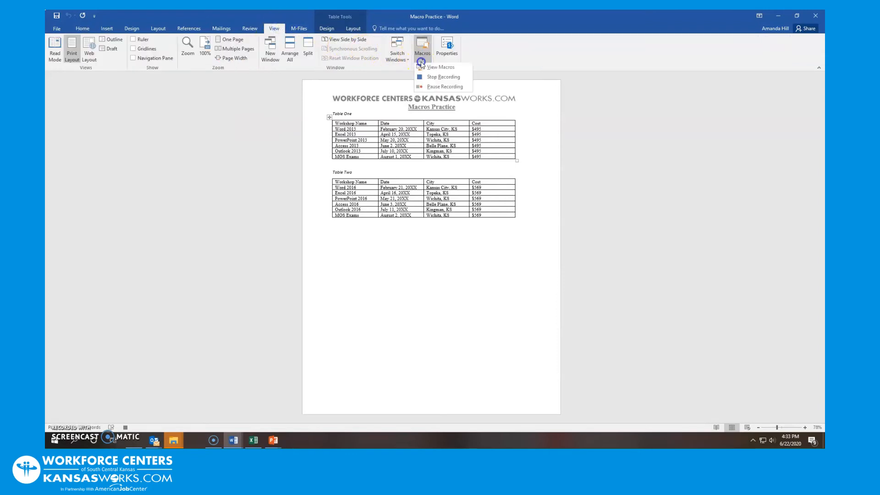
pyautogui.click(433, 78)
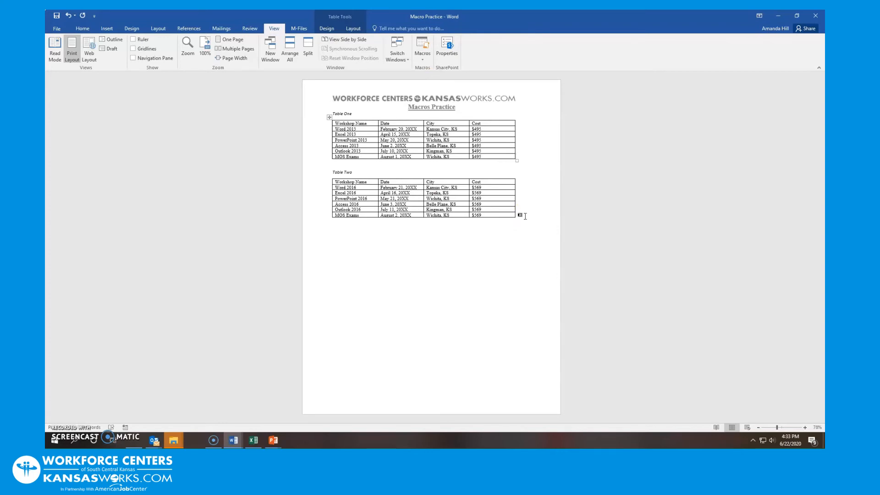
# Select Table One with its caption and apply the ARIALBLACKRED macro through its keyboard shortcut
pyautogui.moveTo(532, 161); pyautogui.dragTo(328, 117)
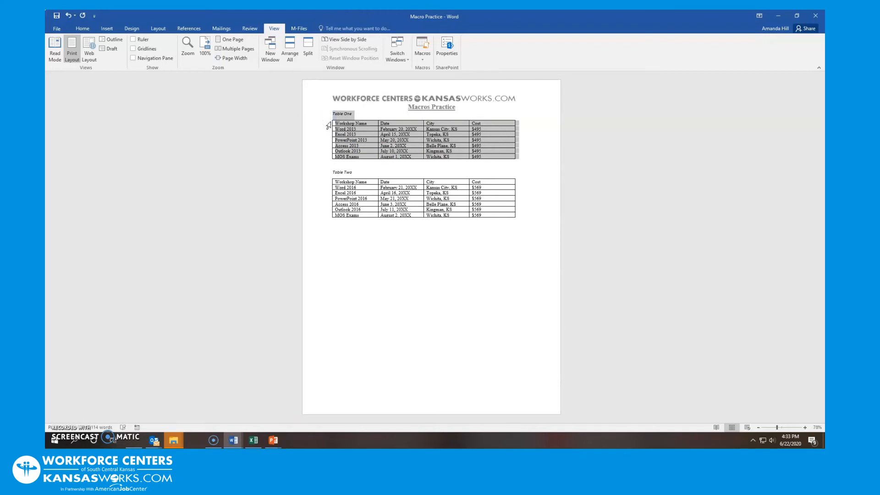
pyautogui.hotkey('alt', 'm')
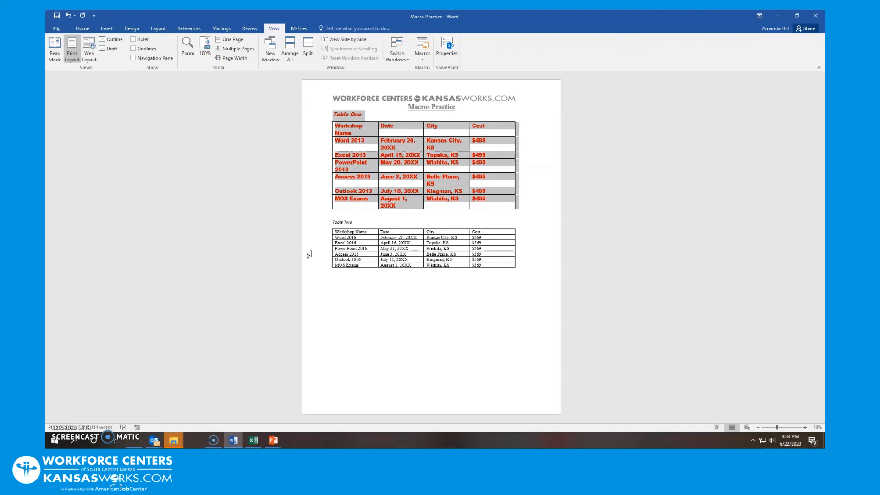
# Select Table Two with its caption and run the ARIALBLACKRED macro from the list of macros
pyautogui.moveTo(521, 265); pyautogui.dragTo(342, 226)
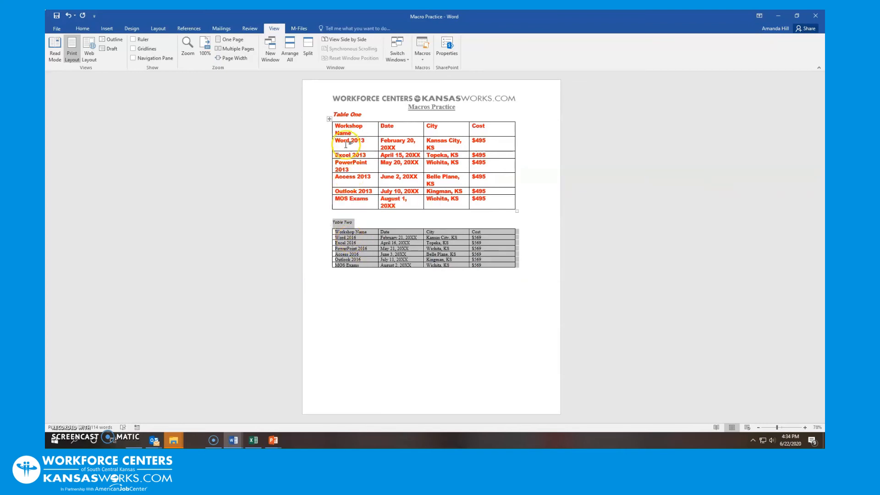
pyautogui.click(425, 63)
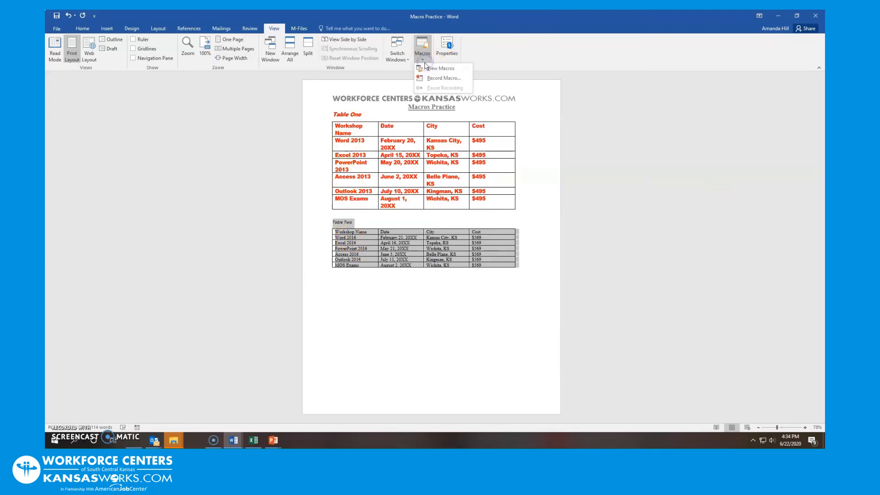
pyautogui.click(428, 69)
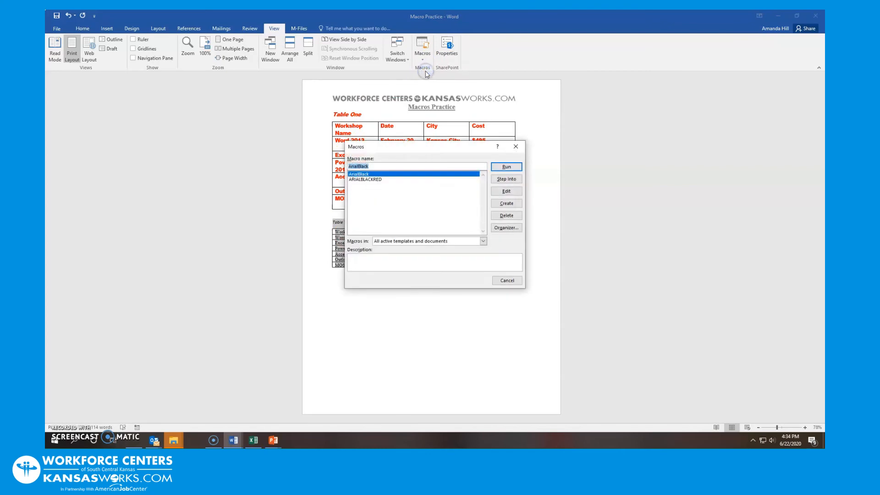
pyautogui.click(369, 180)
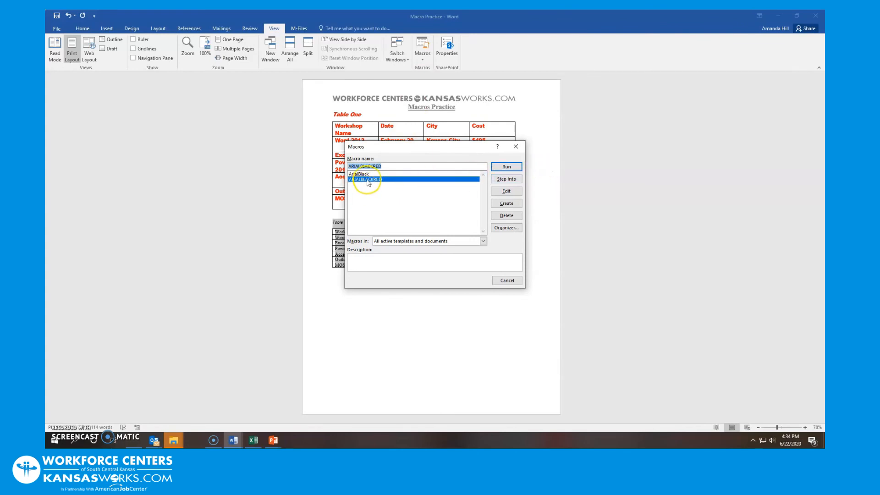
pyautogui.click(507, 167)
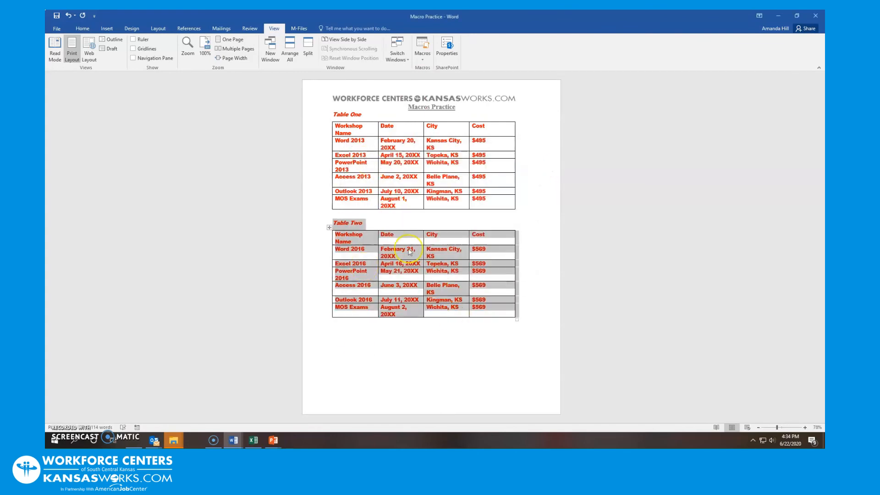
# Review the list of available macros and close it without running any
pyautogui.click(423, 57)
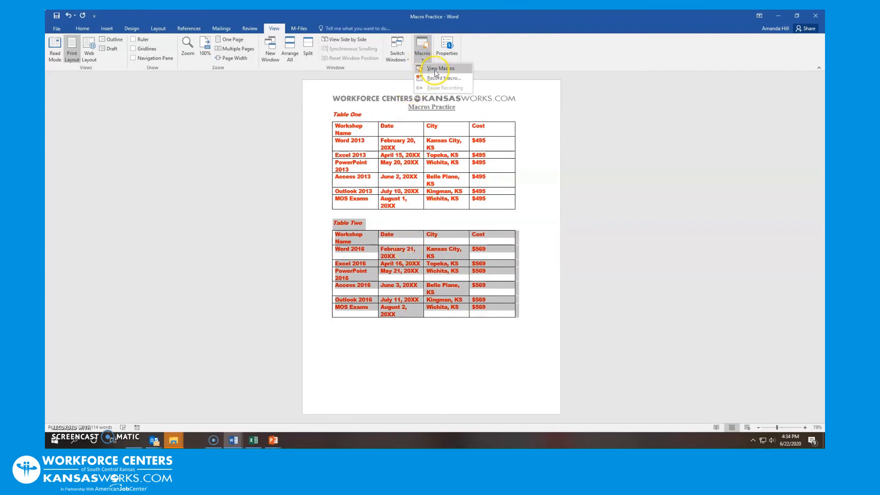
pyautogui.click(439, 69)
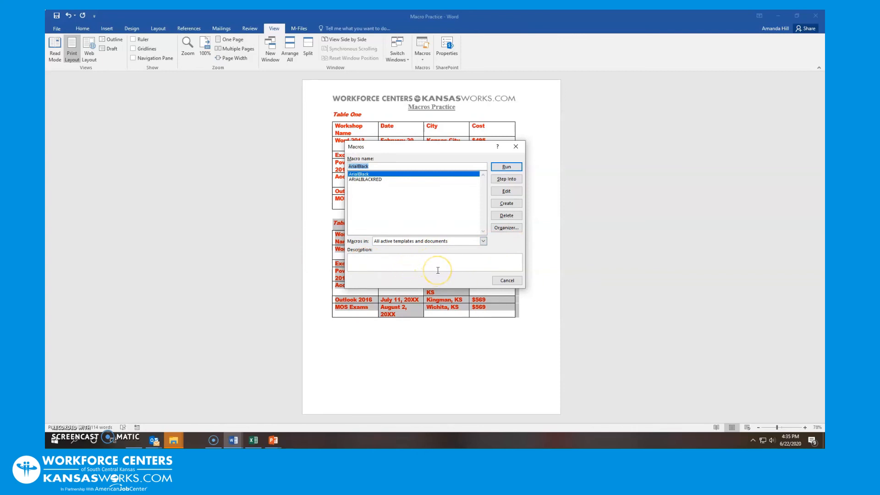
pyautogui.click(517, 146)
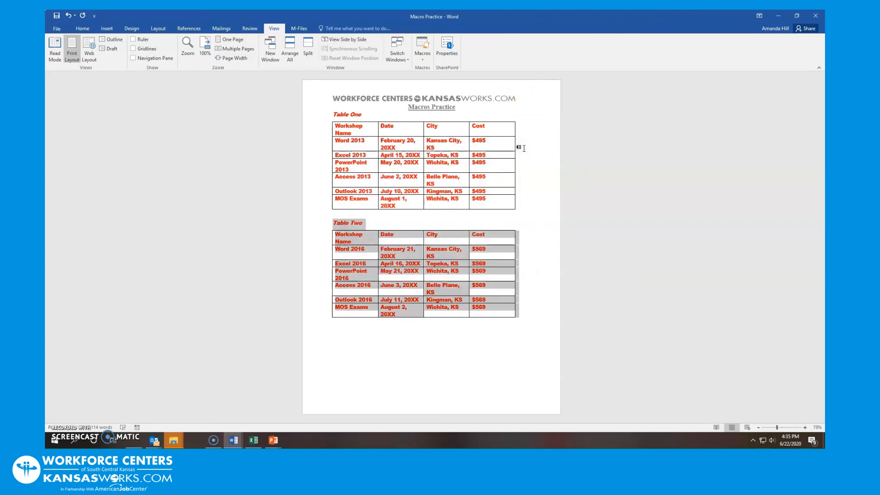